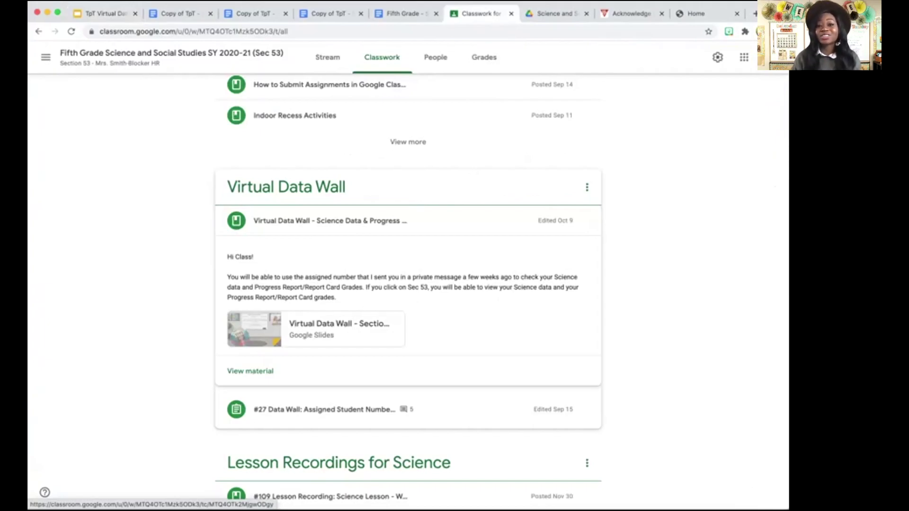
# Expand the #27 Data Wall: Assigned Student Numbers assignment to show its directions, 15 turned in and 10 assigned
pyautogui.scroll(-2, 408, 292)
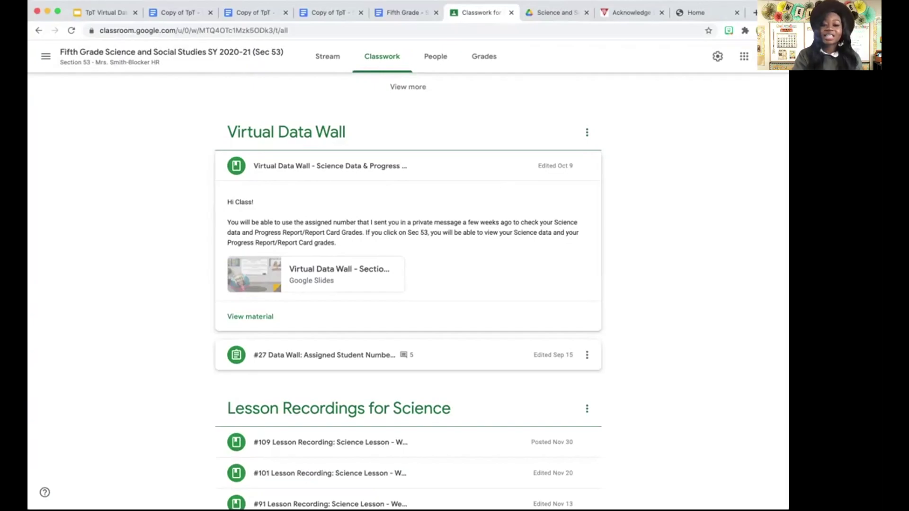
pyautogui.click(325, 354)
pyautogui.scroll(-2, 408, 331)
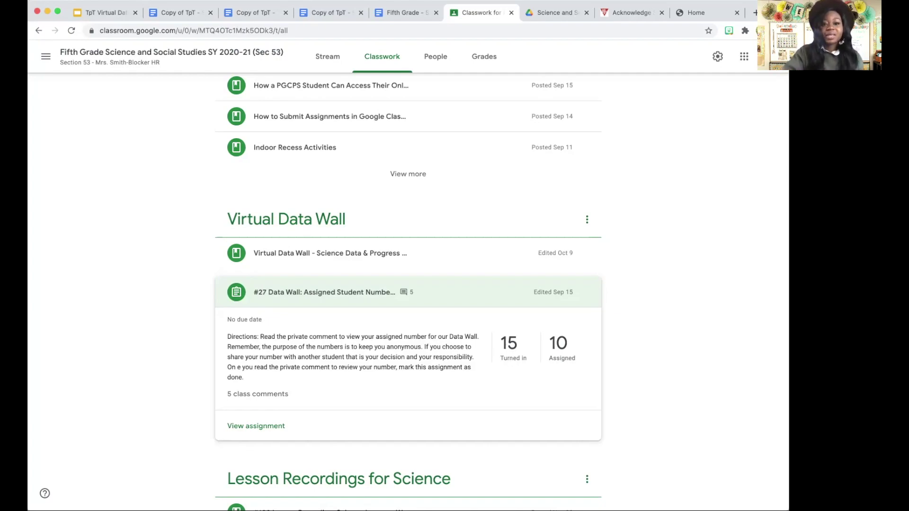
# Expand the Virtual Data Wall material and open its attached TpT Virtual Data Wall Template slideshow
pyautogui.click(330, 253)
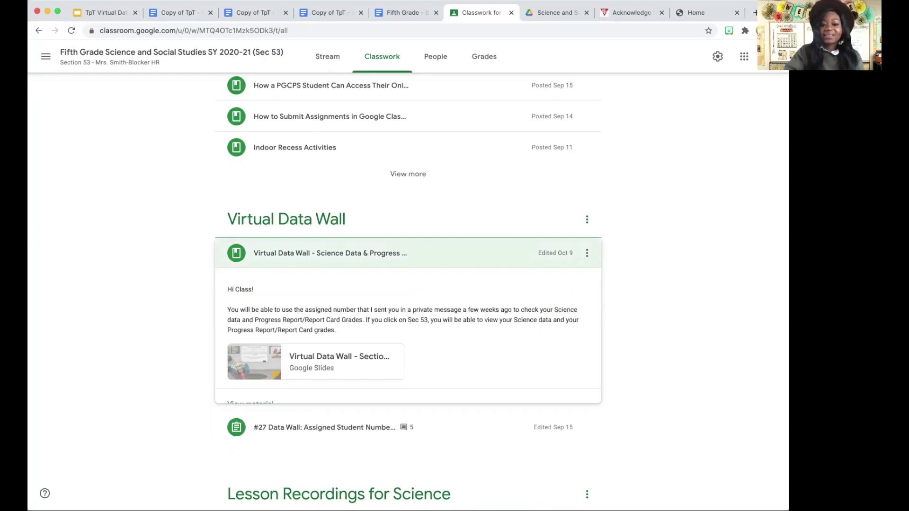
pyautogui.click(325, 441)
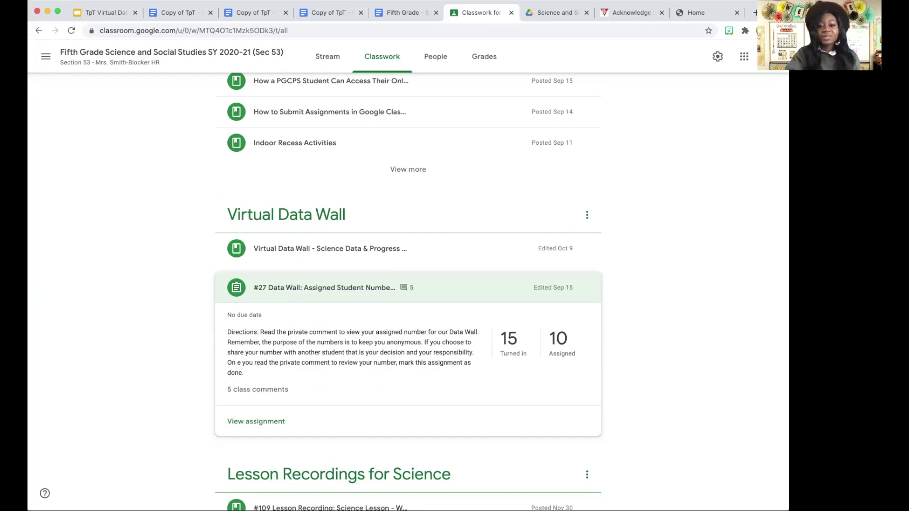
pyautogui.click(330, 248)
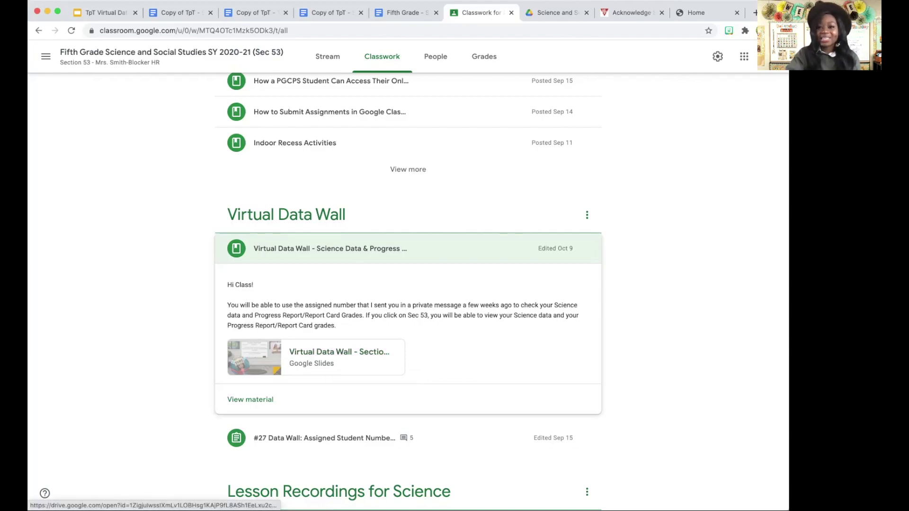
pyautogui.click(339, 352)
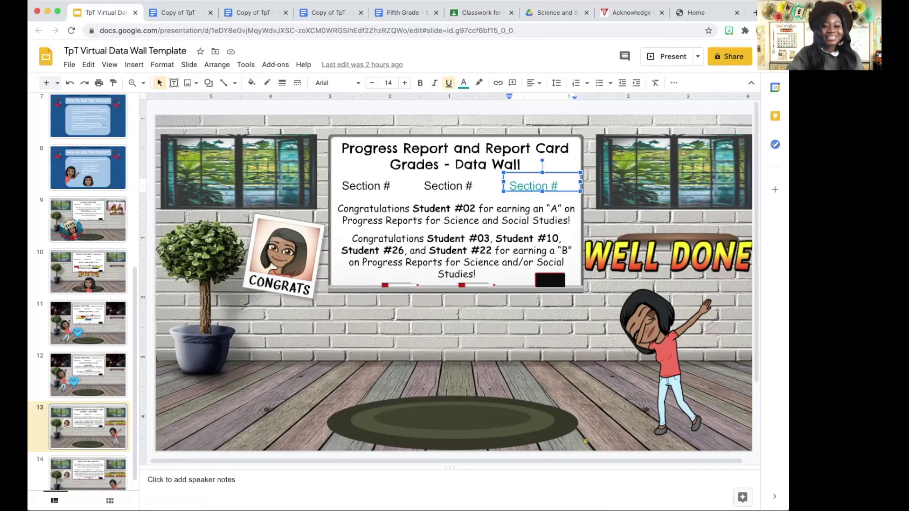
# View slide 4, How To Use This Product, then move on to the 'Copy of TpT' Docs tab
pyautogui.scroll(3, 88, 294)
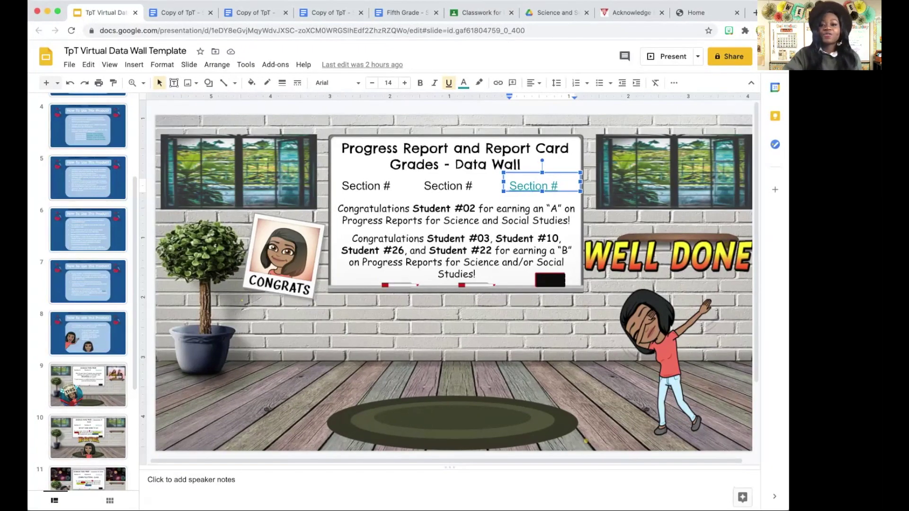
pyautogui.click(88, 128)
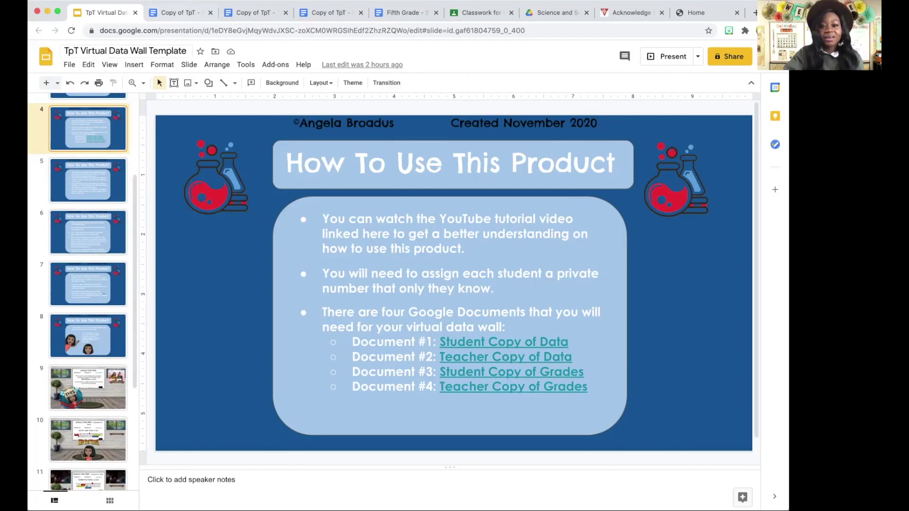
pyautogui.hotkey('ctrl', 'Tab')
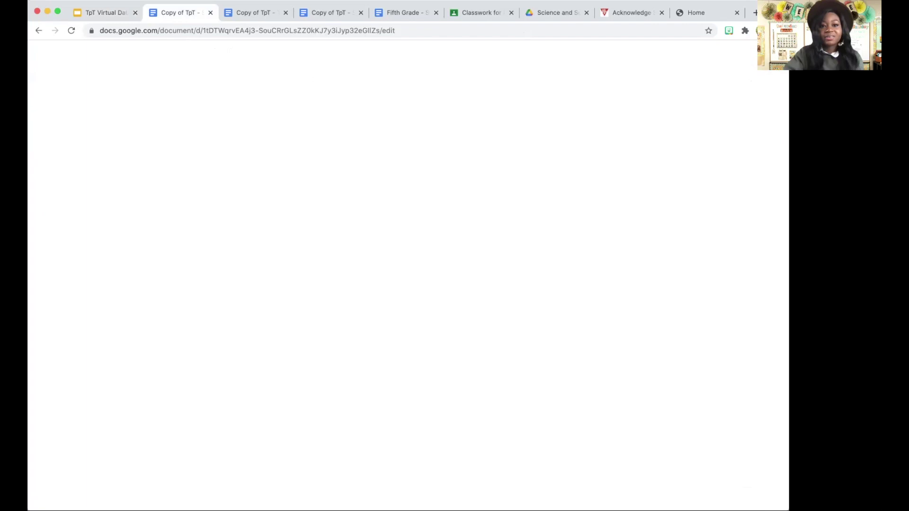
# Bring up the Copy of TpT - Student Copy DATA document and its Science Data table
pyautogui.hotkey('ctrl', 'Tab')
pyautogui.hotkey('ctrl', 'Tab')
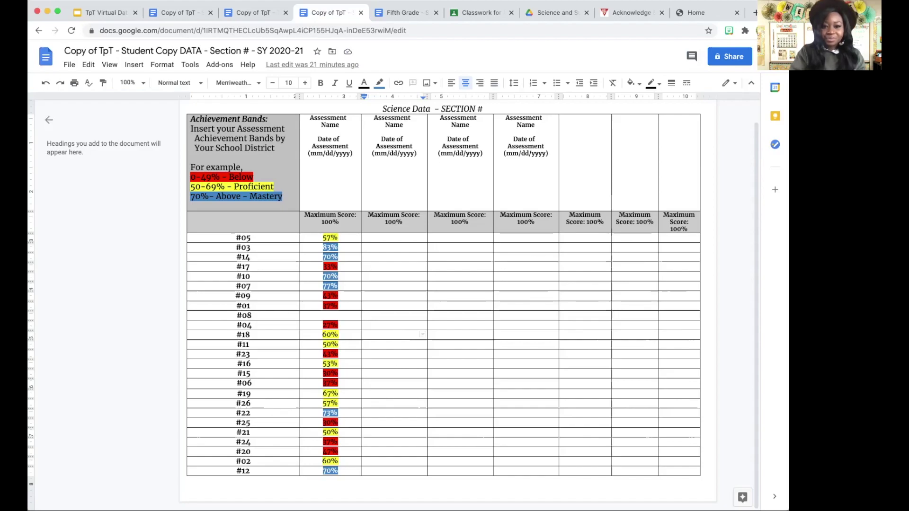
# Delete the student table's first score column (#05 to #12), then go to the Teacher Copy DATA document
pyautogui.moveTo(331, 237); pyautogui.dragTo(350, 471)
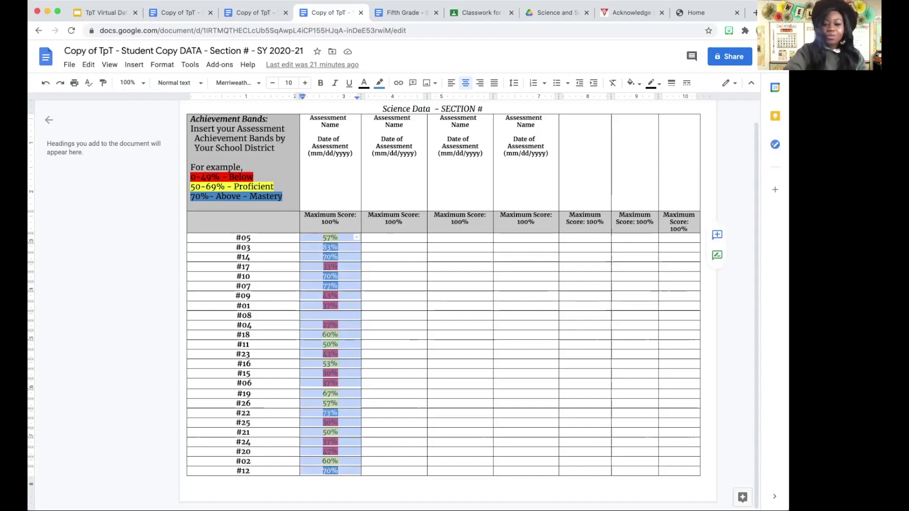
pyautogui.press('Delete')
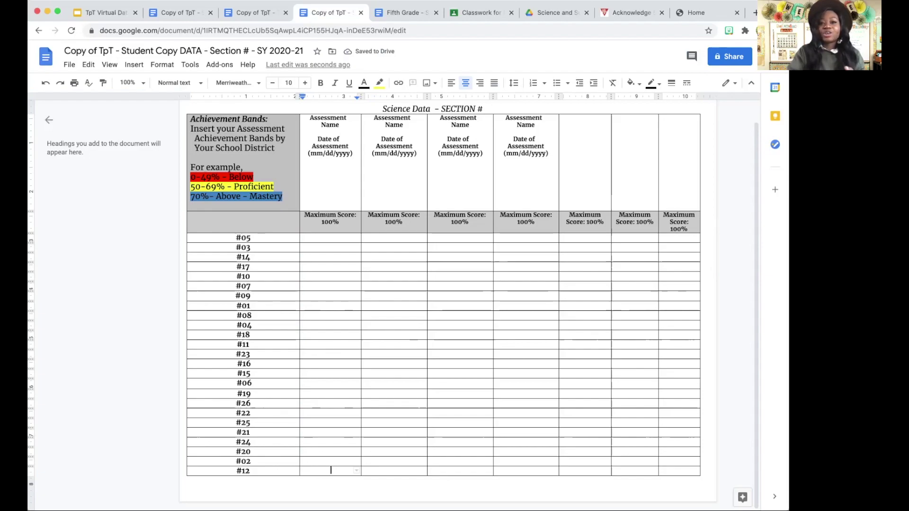
pyautogui.hotkey('ctrl', 'shift', 'Tab')
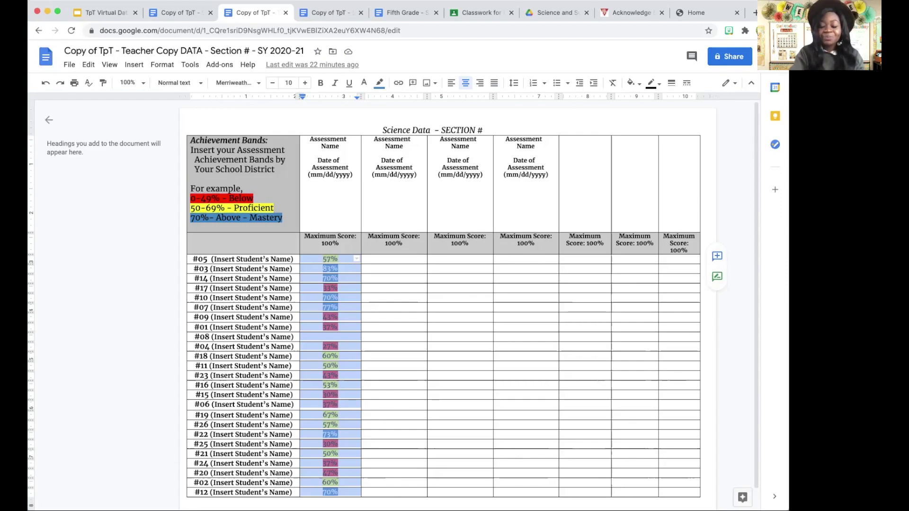
pyautogui.click(404, 322)
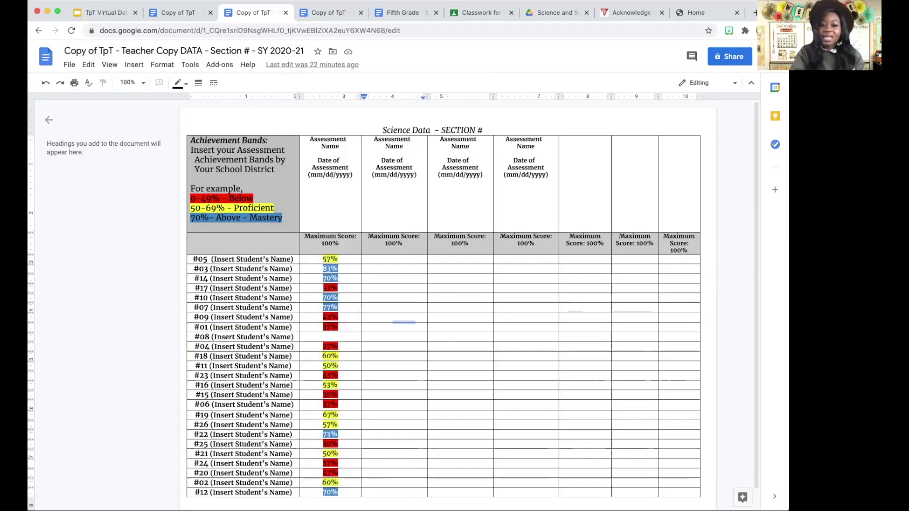
# Copy the teacher table's first assessment percentage column and return to the Student Copy DATA document
pyautogui.moveTo(330, 259); pyautogui.dragTo(332, 492)
pyautogui.press('super+c')
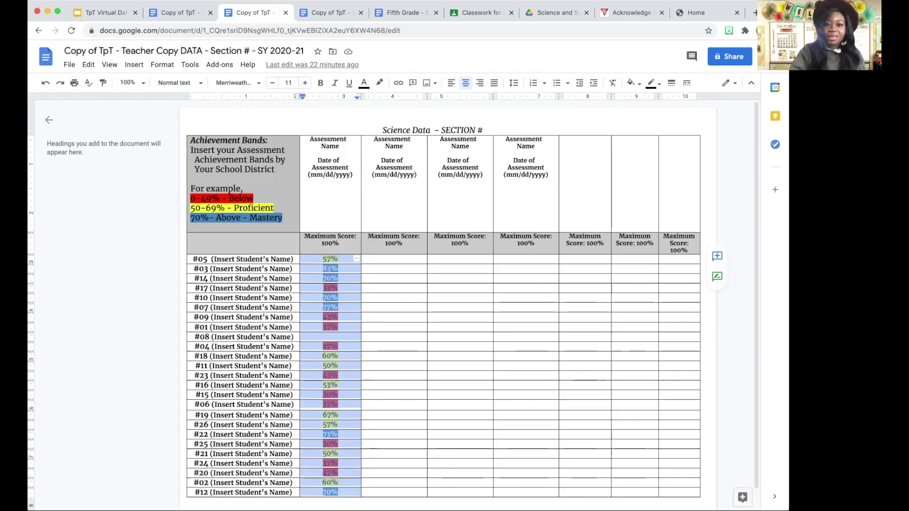
pyautogui.hotkey('ctrl', 'Tab')
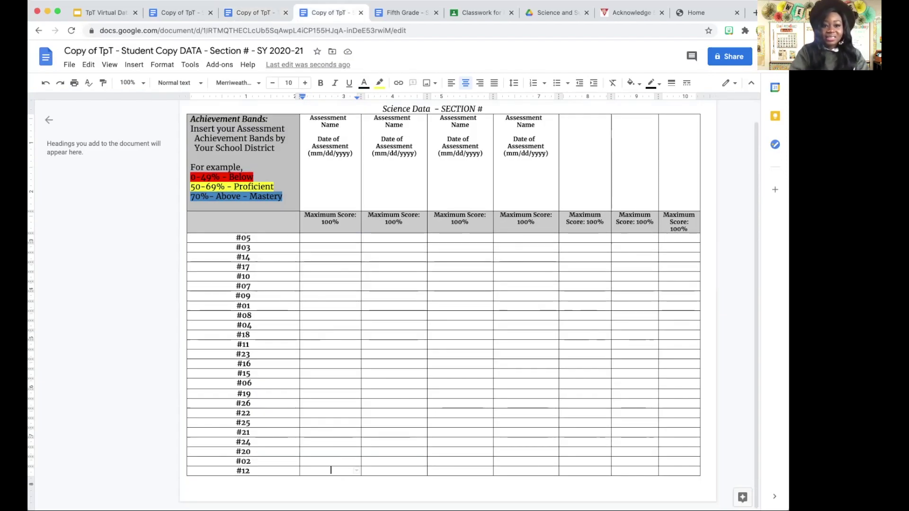
# Paste the colour-coded scores into the student table's first assessment column, rows #05 to #12
pyautogui.click(332, 238)
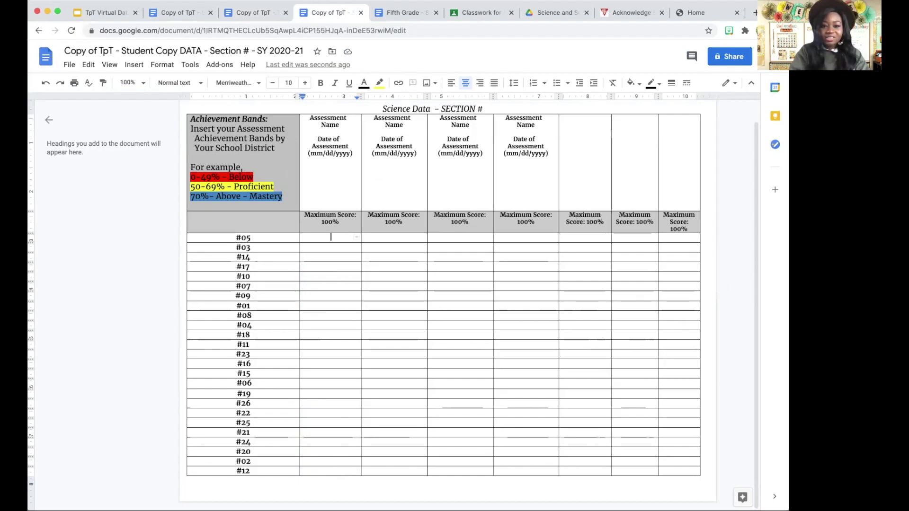
pyautogui.hotkey('shift', 'Down')
pyautogui.hotkey('shift', 'Down')
pyautogui.hotkey('shift', 'Down')
pyautogui.hotkey('shift', 'Down')
pyautogui.hotkey('shift', 'Down')
pyautogui.hotkey('shift', 'Down')
pyautogui.hotkey('shift', 'Down')
pyautogui.hotkey('shift', 'Down')
pyautogui.hotkey('shift', 'Down')
pyautogui.hotkey('shift', 'Down')
pyautogui.hotkey('shift', 'Down')
pyautogui.hotkey('shift', 'Down')
pyautogui.hotkey('shift', 'Down')
pyautogui.hotkey('shift', 'Down')
pyautogui.hotkey('shift', 'Down')
pyautogui.hotkey('shift', 'Down')
pyautogui.hotkey('shift', 'Down')
pyautogui.hotkey('shift', 'Down')
pyautogui.hotkey('shift', 'Down')
pyautogui.hotkey('shift', 'Down')
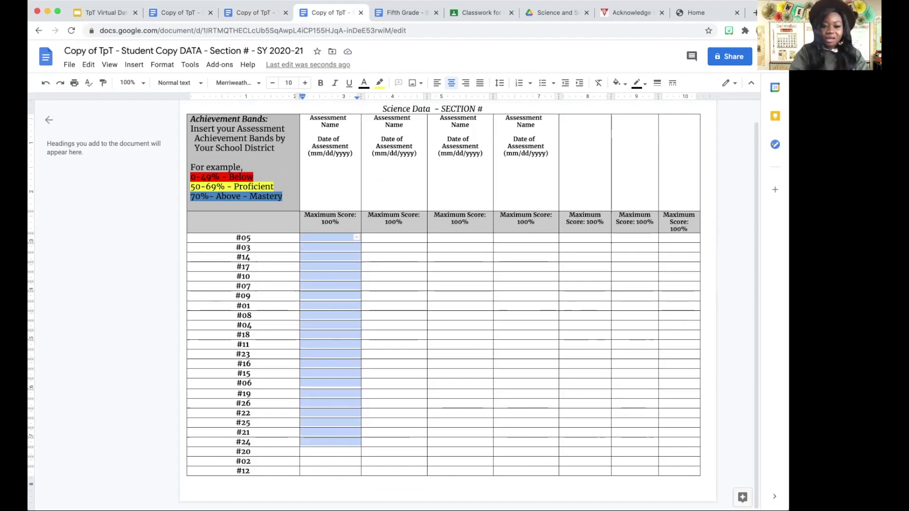
pyautogui.hotkey('shift', 'Down')
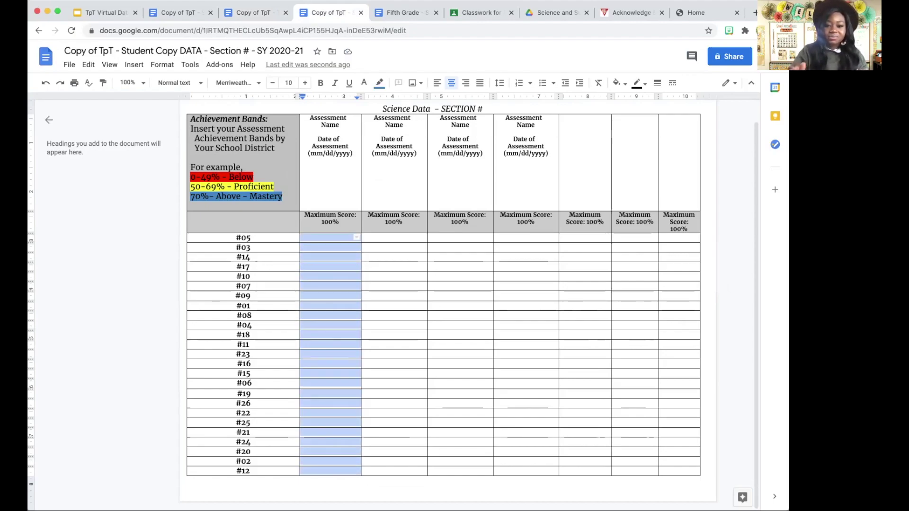
pyautogui.press('super+v')
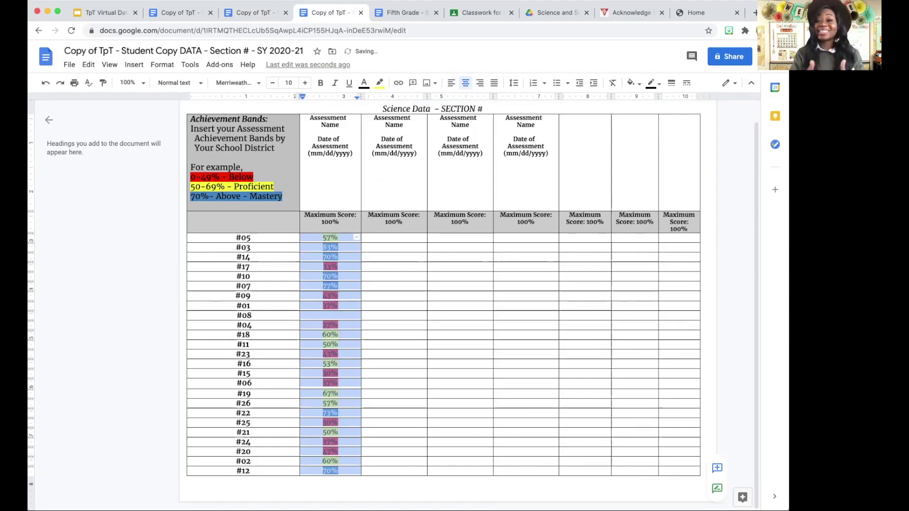
pyautogui.click(463, 355)
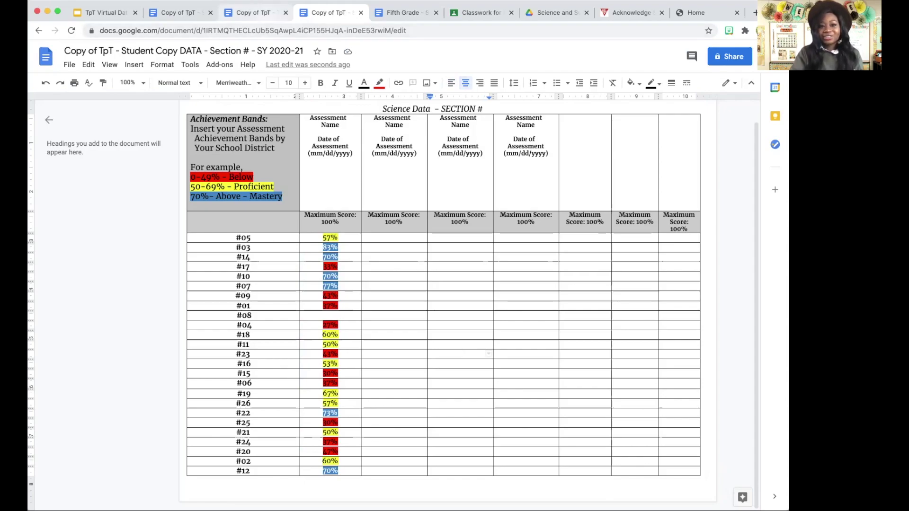
# Compare against the Teacher Copy DATA document, then open the Student Copy Grades document
pyautogui.hotkey('ctrl', 'shift', 'Tab')
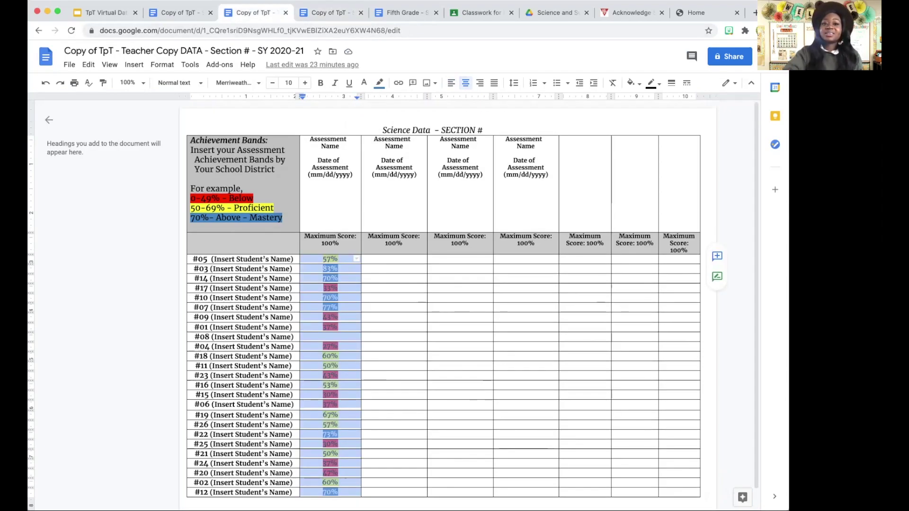
pyautogui.hotkey('ctrl', 'Tab')
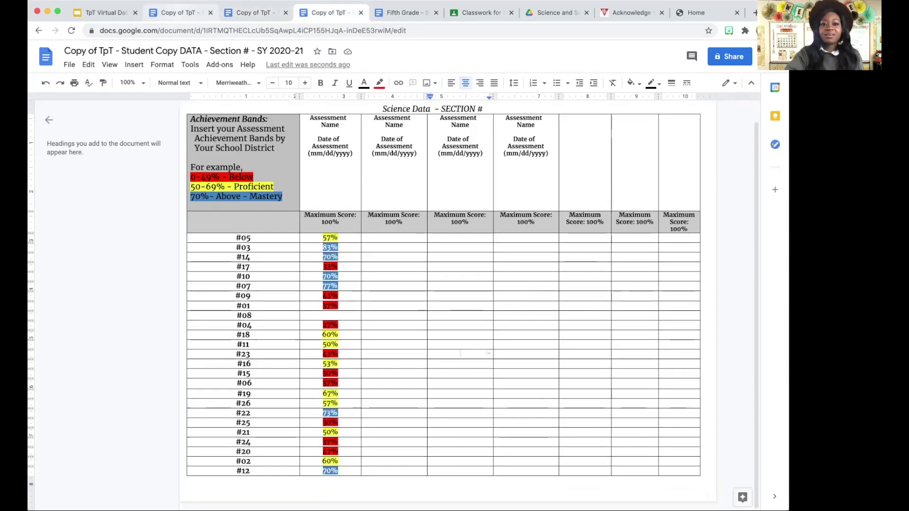
pyautogui.hotkey('ctrl', 'shift', 'Tab')
pyautogui.hotkey('ctrl', 'shift', 'Tab')
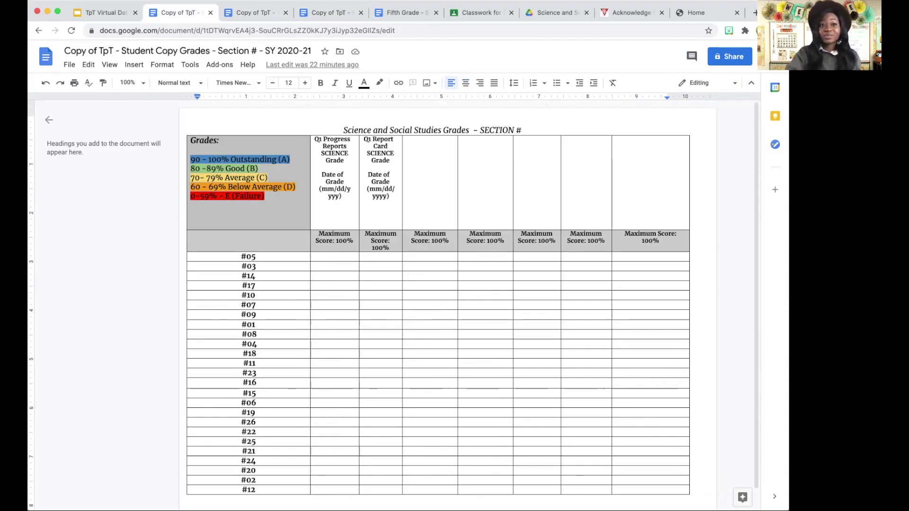
# Return to the TpT Virtual Data Wall Template deck and show slide 9's Science Data Wall
pyautogui.click(102, 12)
pyautogui.click(88, 278)
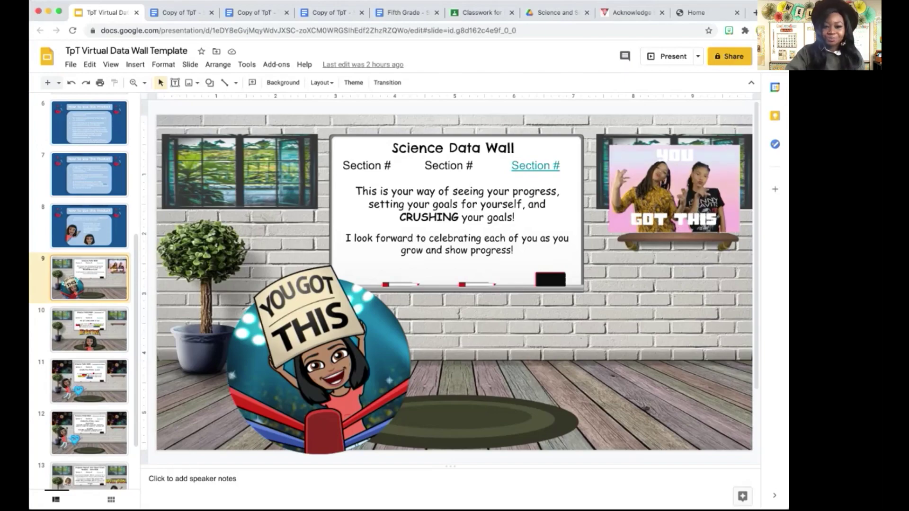
# View slide 10's Assessment #1 data wall, then slide 12 listing Proficient and Mastery students
pyautogui.click(89, 330)
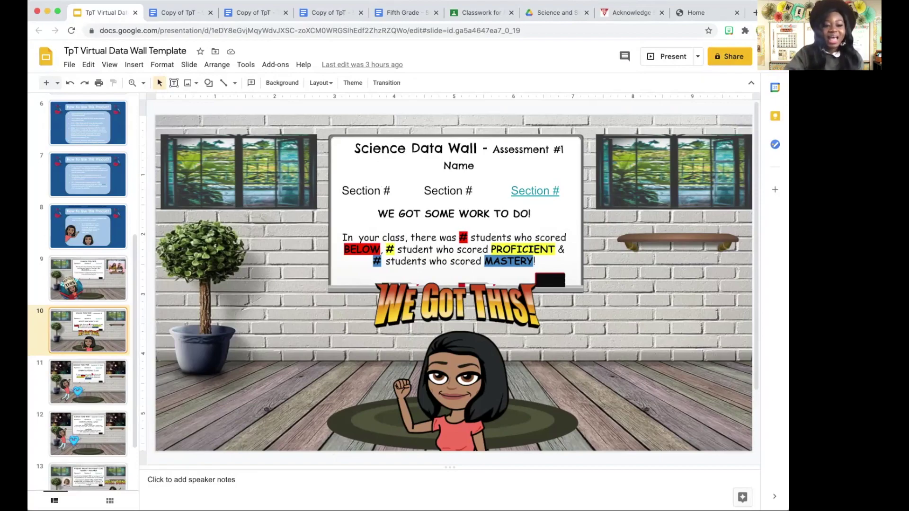
pyautogui.click(88, 434)
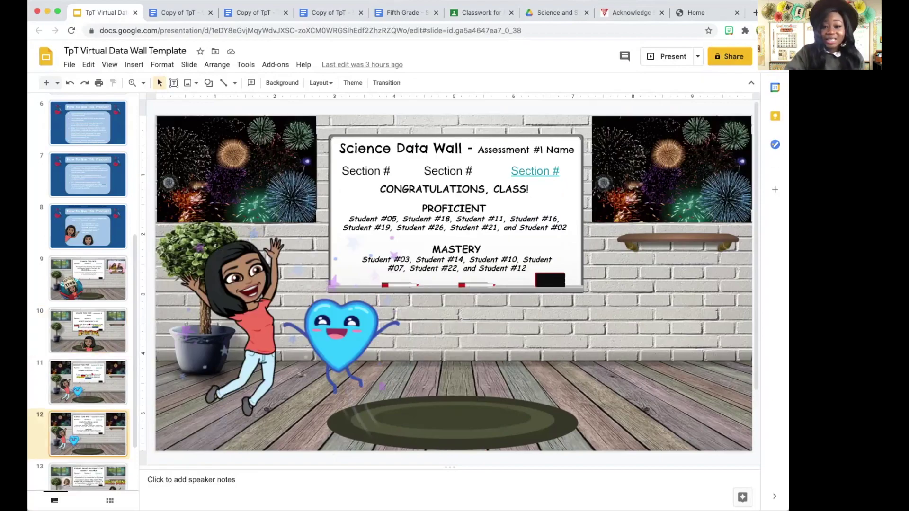